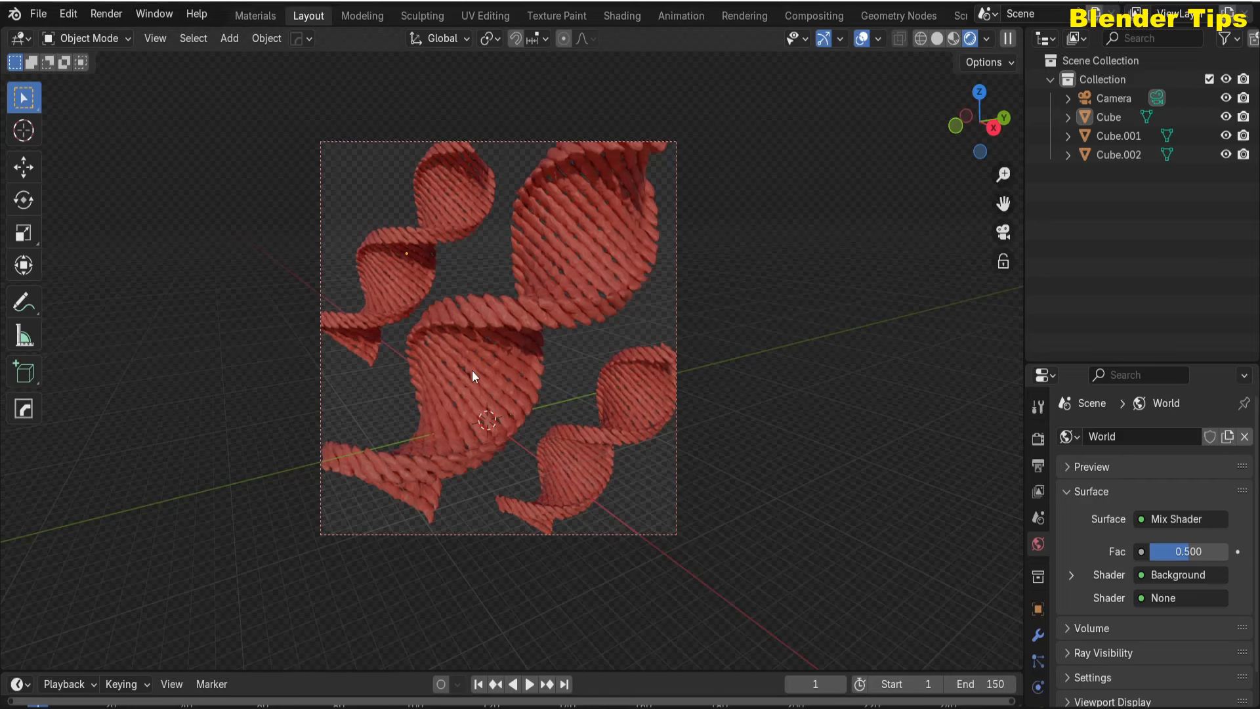
- Delete the two smaller DNA helices, keeping only the large one in the scene
scroll(472, 384, "up", 2)
scroll(470, 388, "down", 2)
left_click(431, 244)
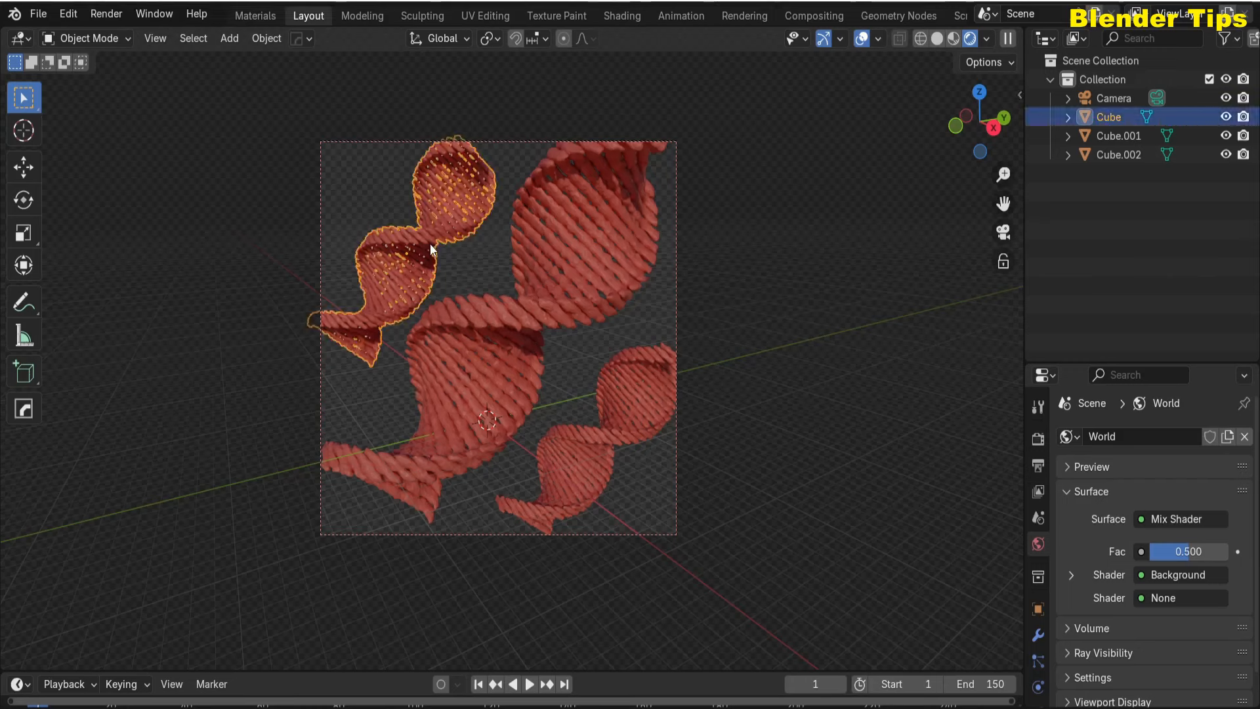
key("Delete")
left_click(612, 428)
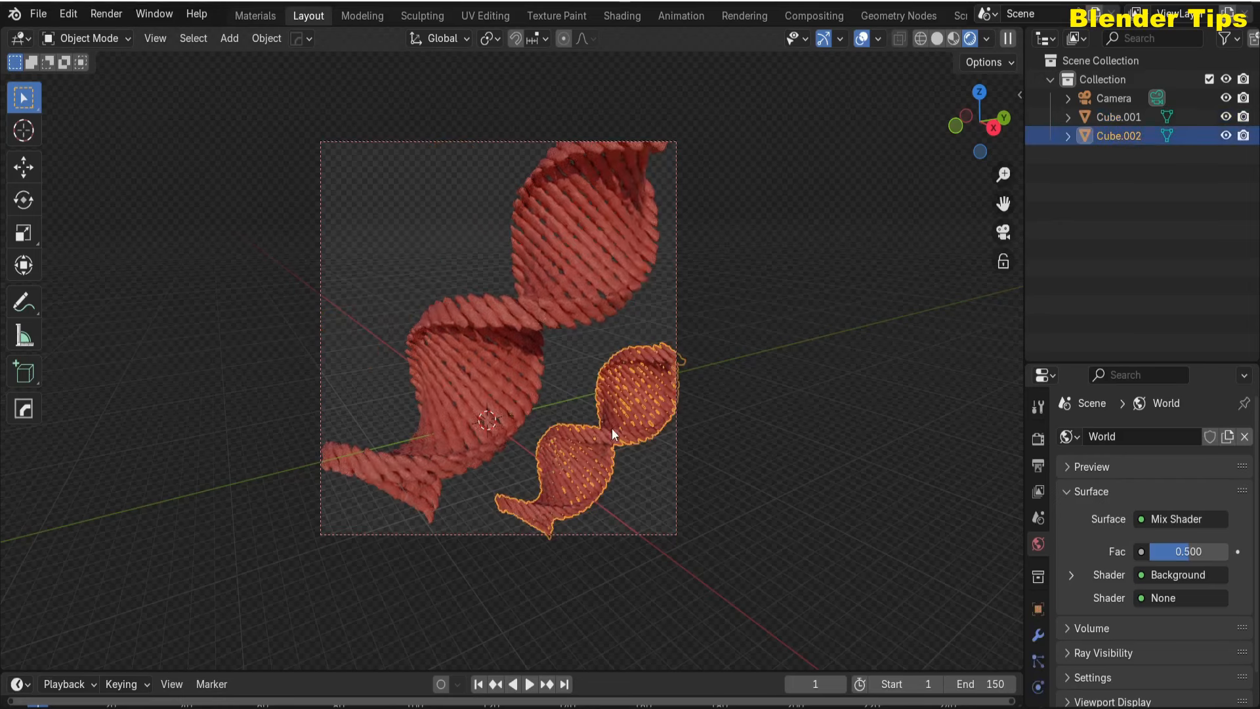
key("Delete")
- Select the large DNA helix and open it in the UV Editing workspace
scroll(519, 402, "up", 2)
scroll(516, 400, "down", 2)
middle_click_drag(515, 400, 456, 390)
scroll(518, 397, "down", 3)
left_click(519, 333)
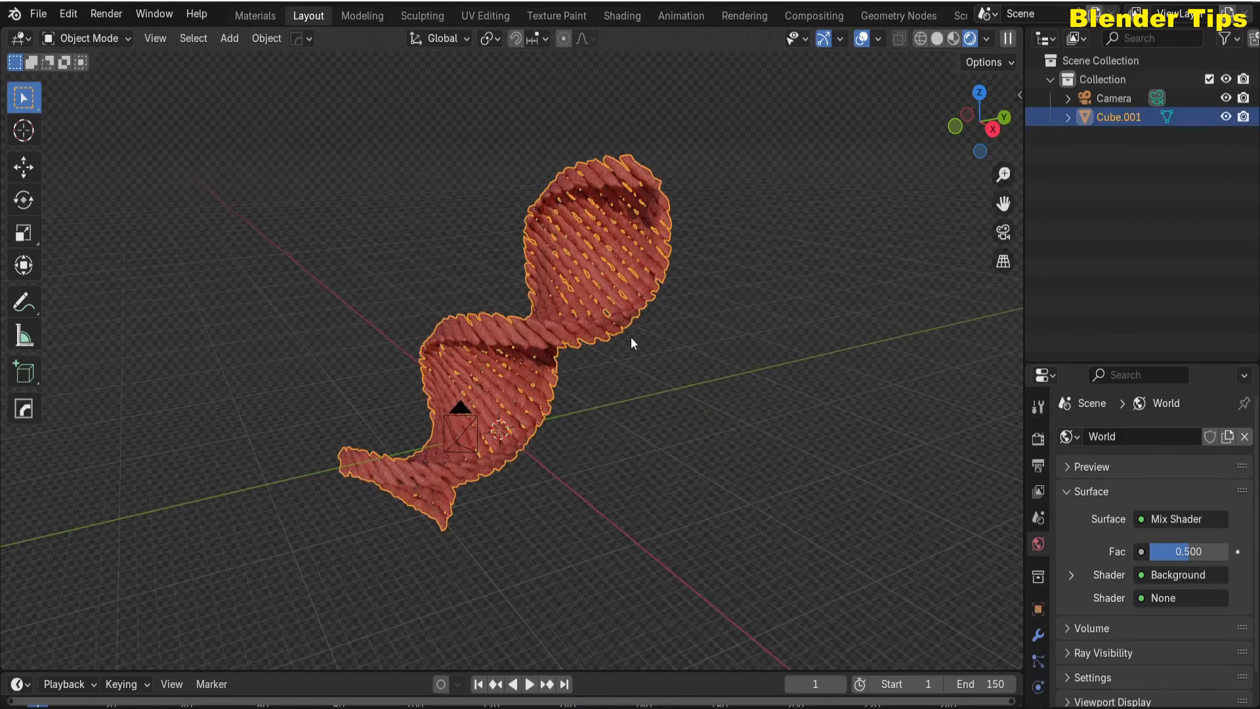
left_click(486, 19)
scroll(803, 272, "down", 4)
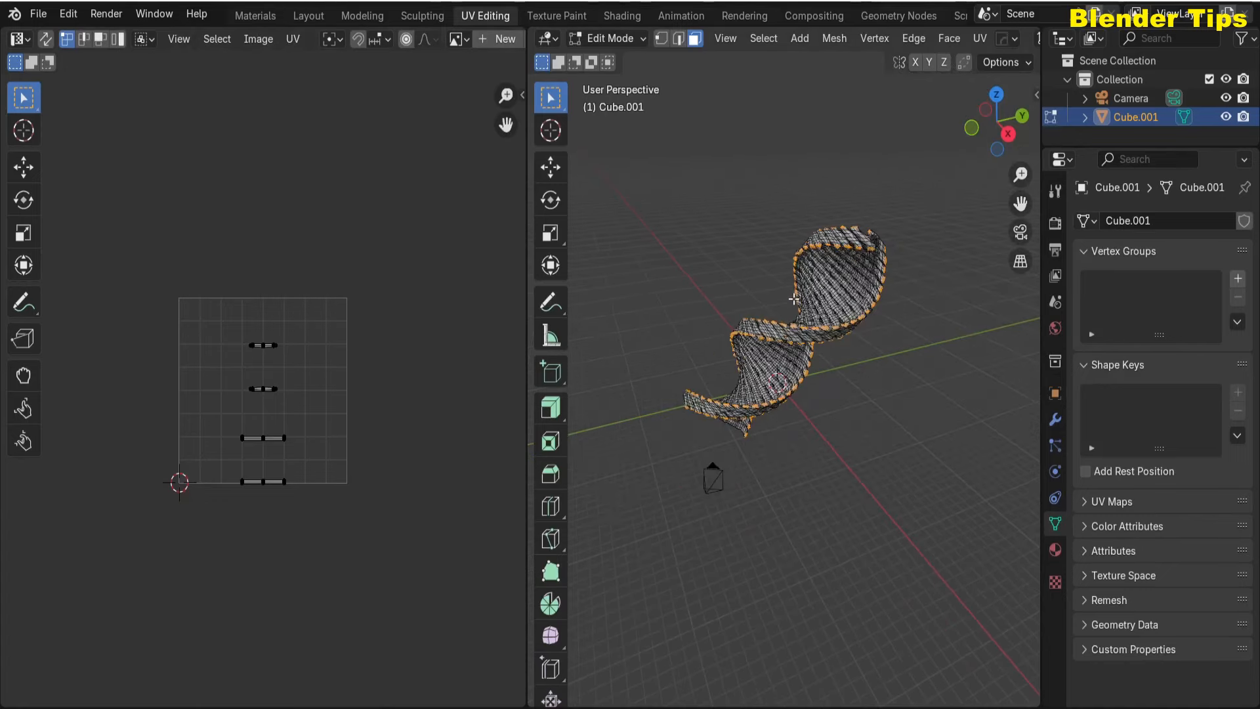
- Select all faces of the helix mesh and unwrap its UVs with the standard Unwrap method
middle_click_drag(766, 318, 785, 312)
scroll(766, 312, "up", 3)
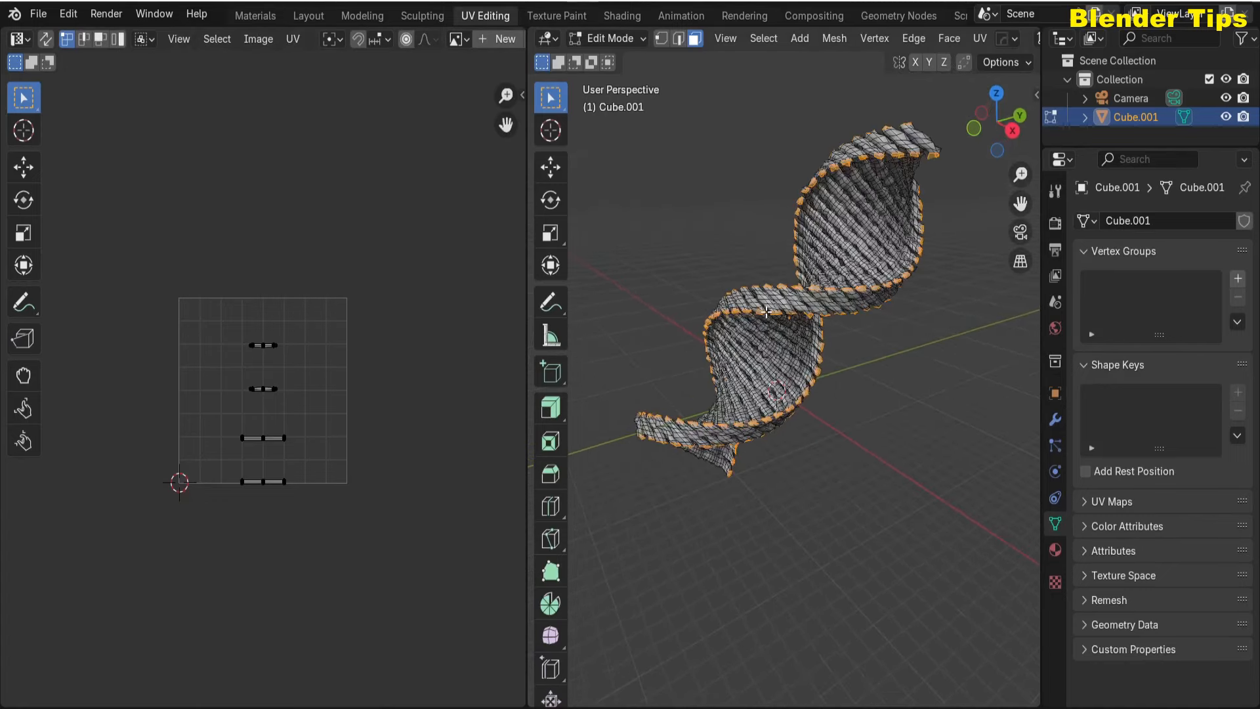
scroll(767, 311, "down", 1)
key("a")
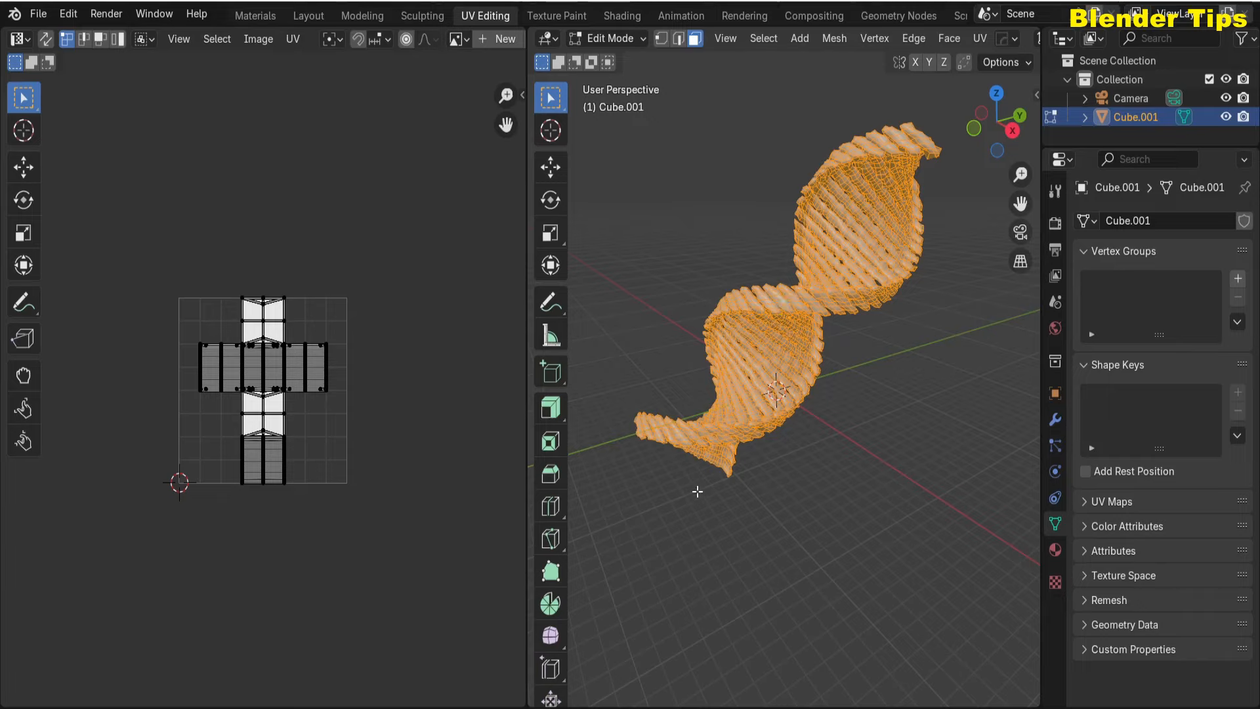
left_click(974, 42)
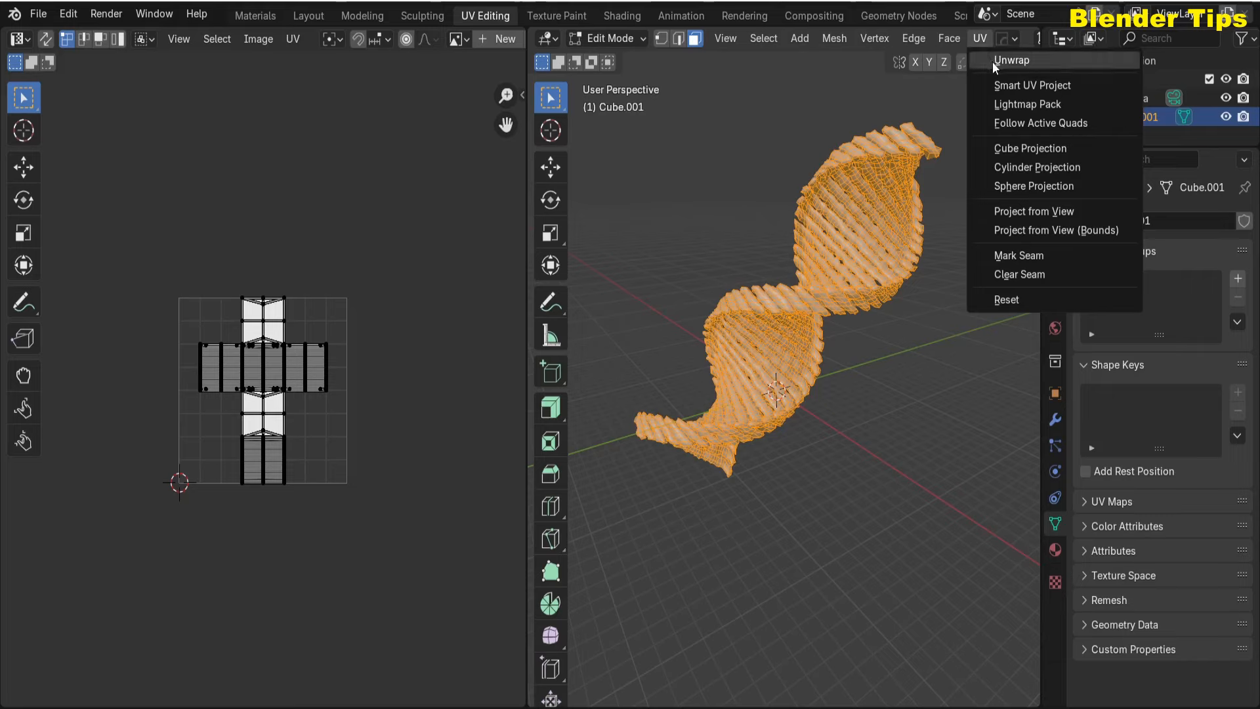
left_click(992, 62)
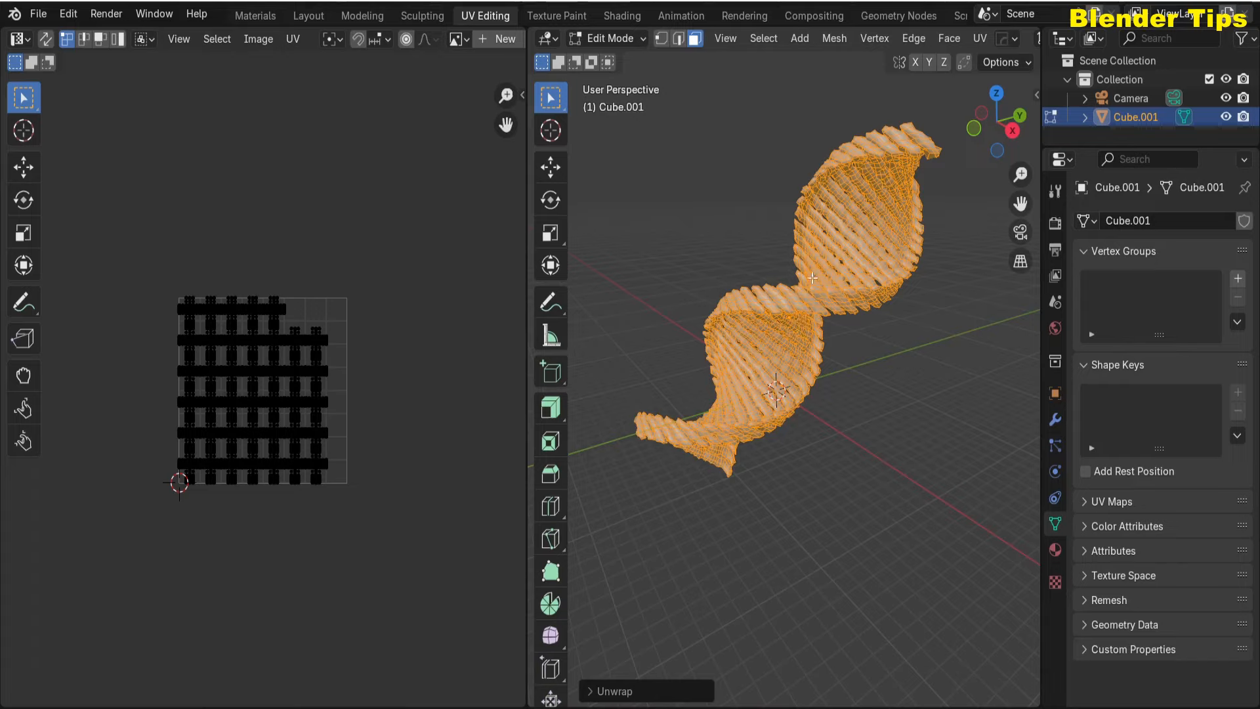
- Inspect the unwrapped UV layout, select all its UV islands and return to the Layout workspace
scroll(211, 431, "up", 6)
scroll(211, 431, "down", 3)
scroll(213, 431, "down", 1)
scroll(213, 431, "up", 2)
scroll(213, 431, "down", 1)
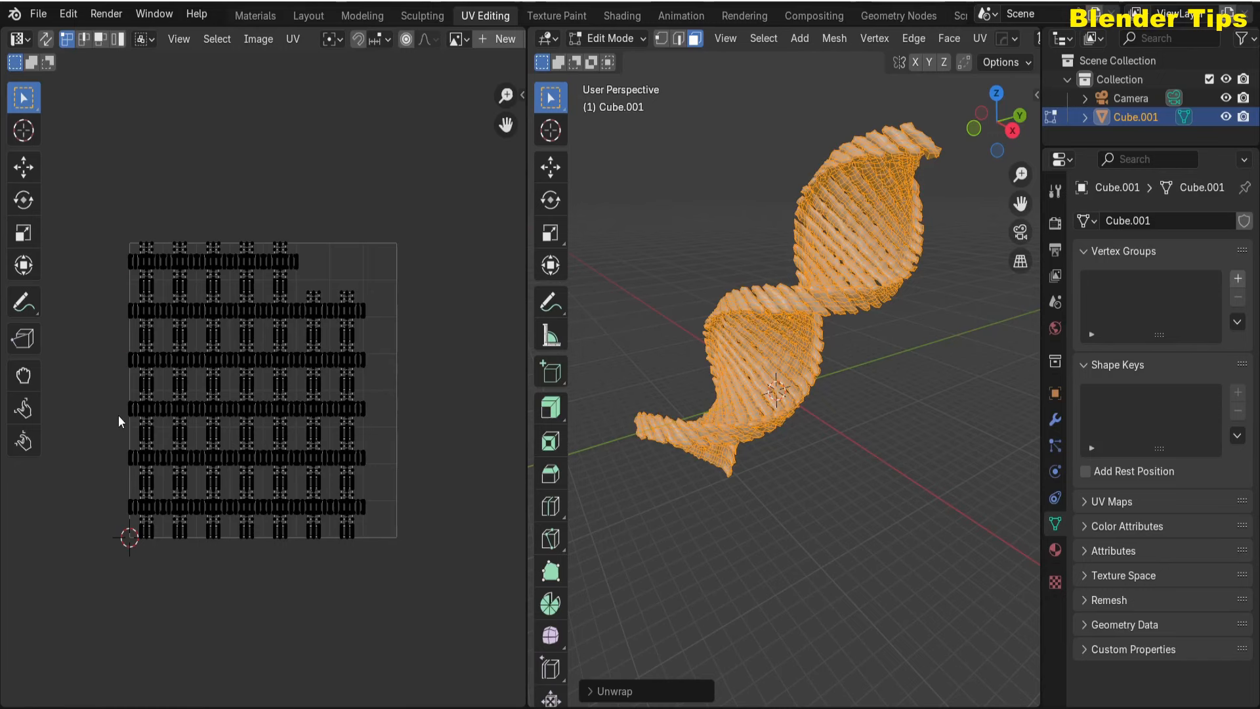
key("a")
scroll(281, 408, "down", 1)
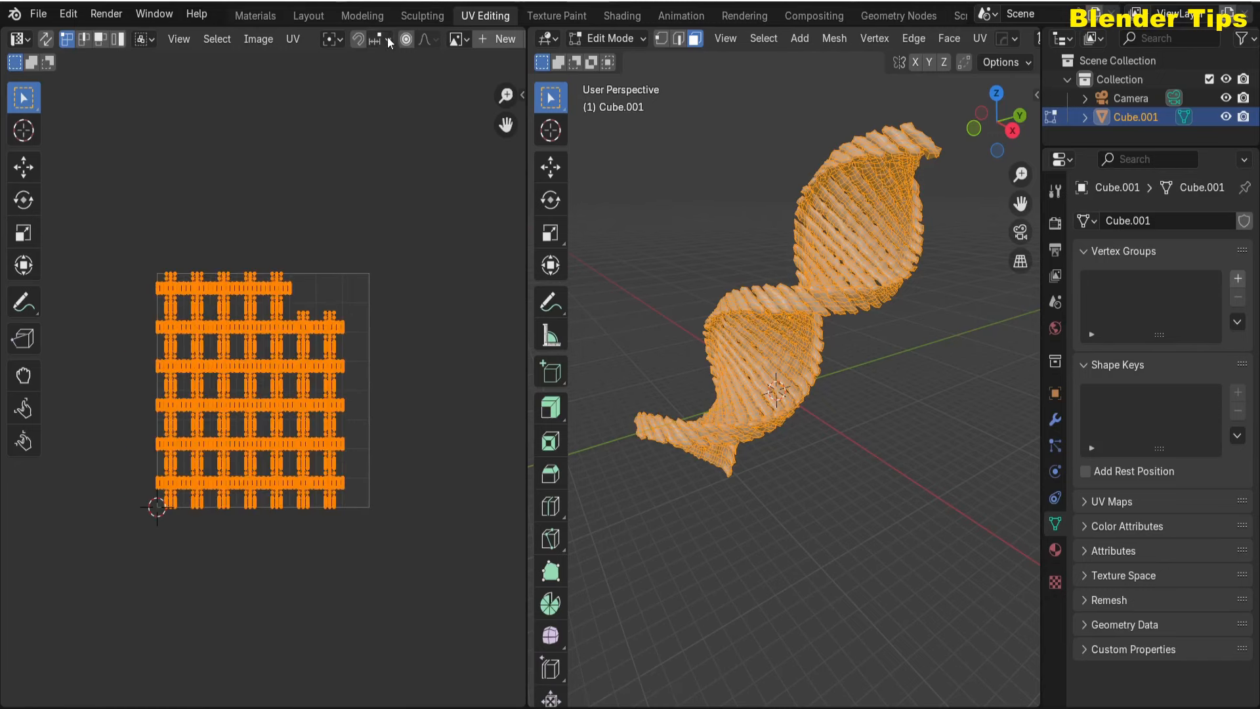
left_click(316, 18)
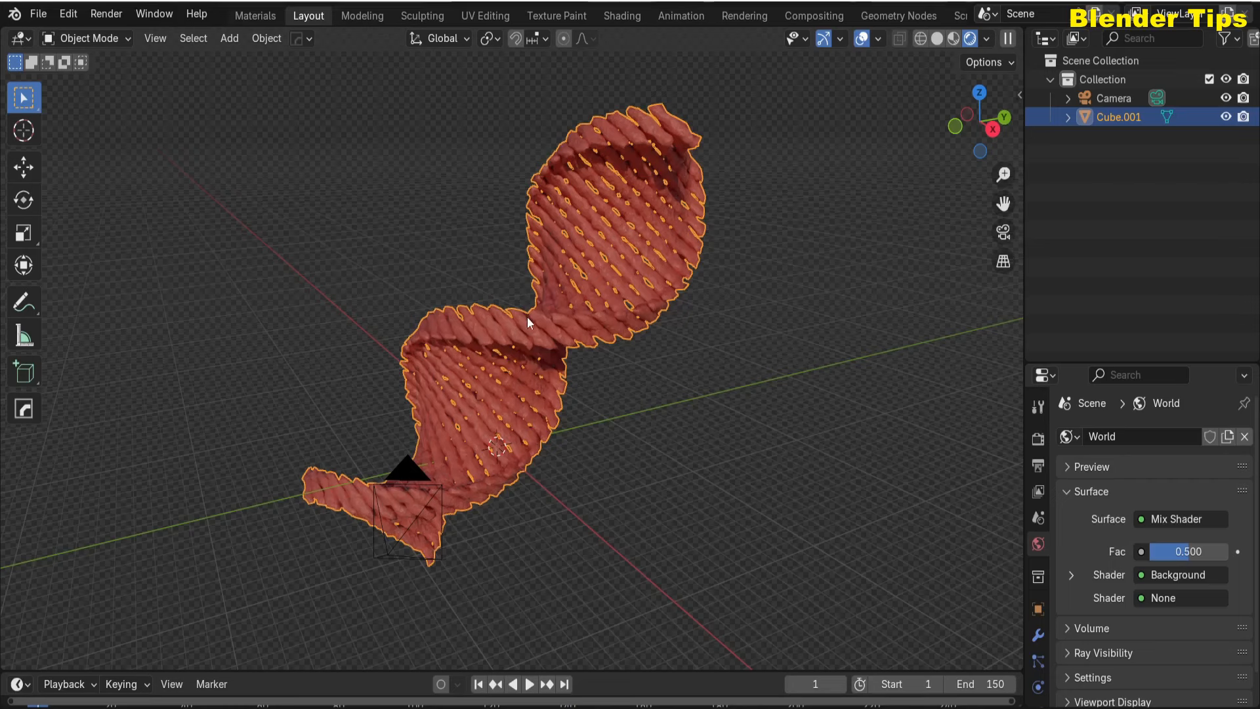
- Start an FBX export of the helix and limit it to selected objects
left_click(41, 18)
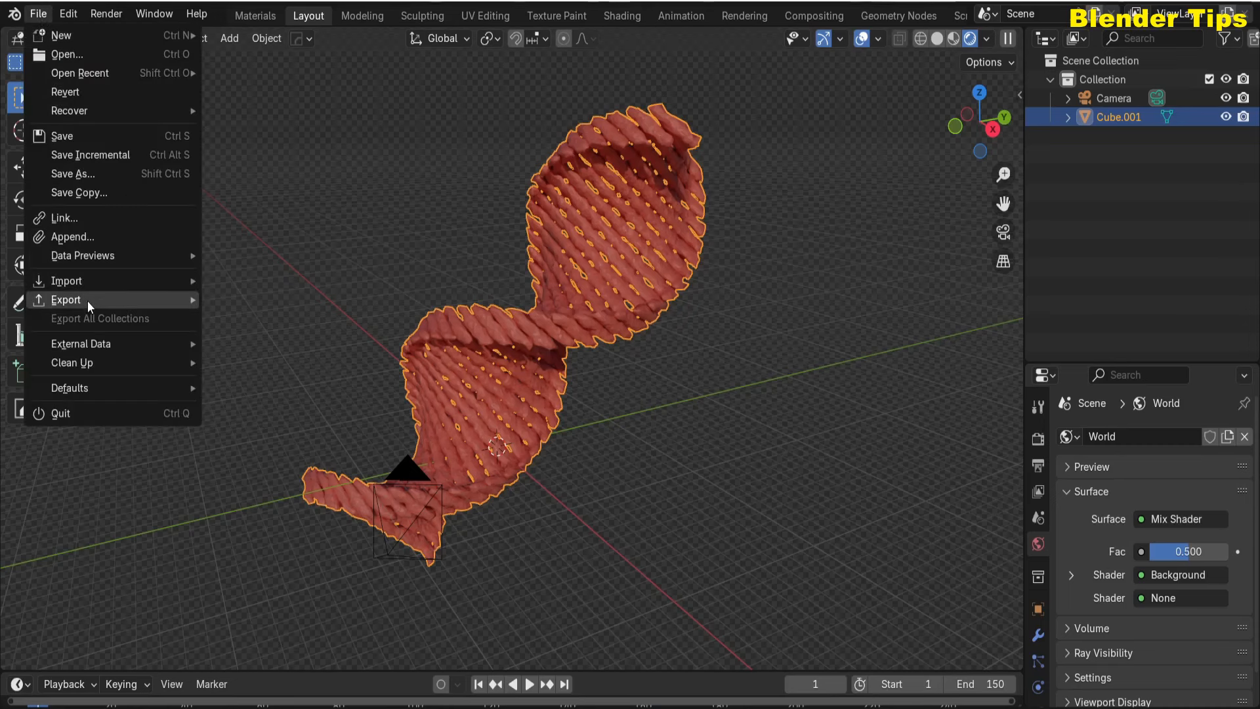
mouse_move(90, 305)
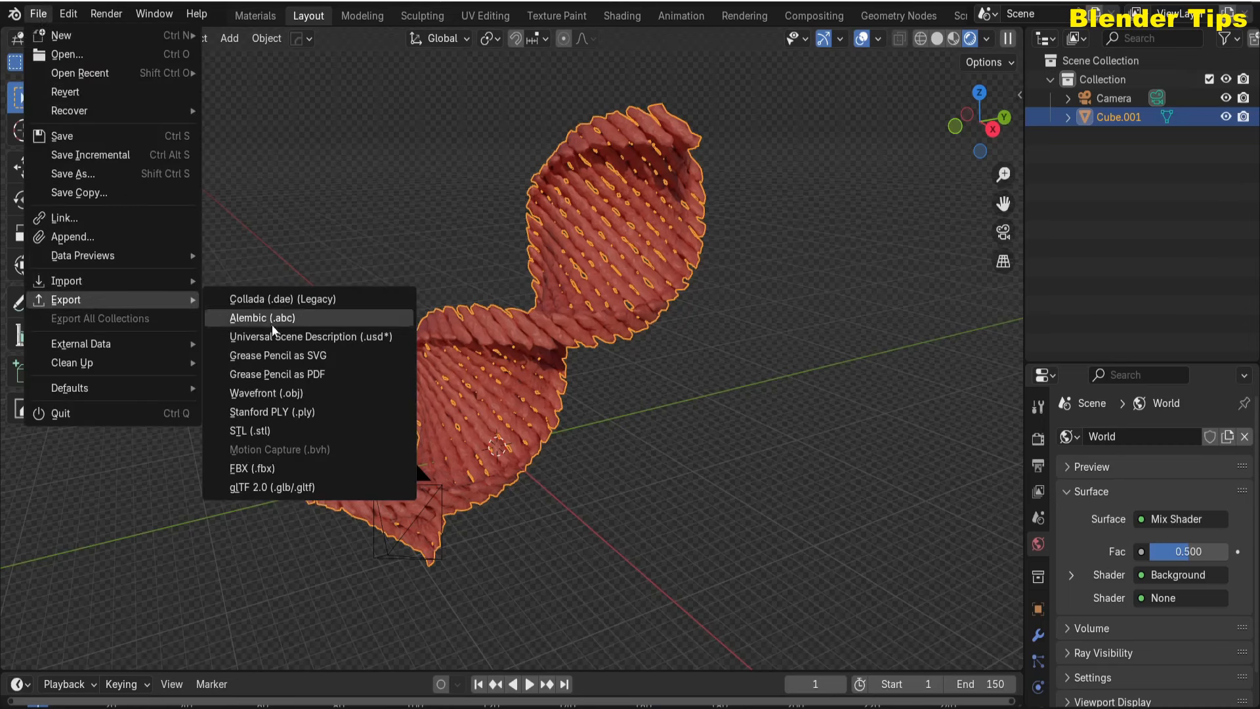
left_click(274, 468)
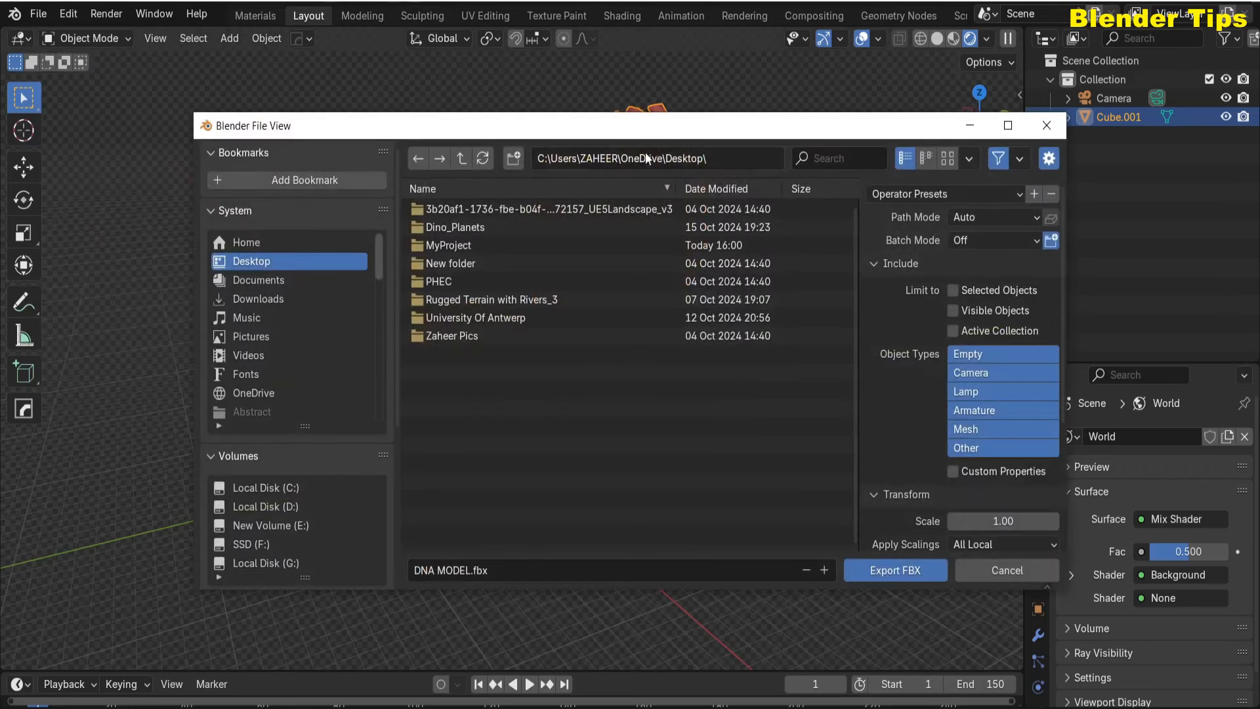
left_click_drag(649, 132, 567, 118)
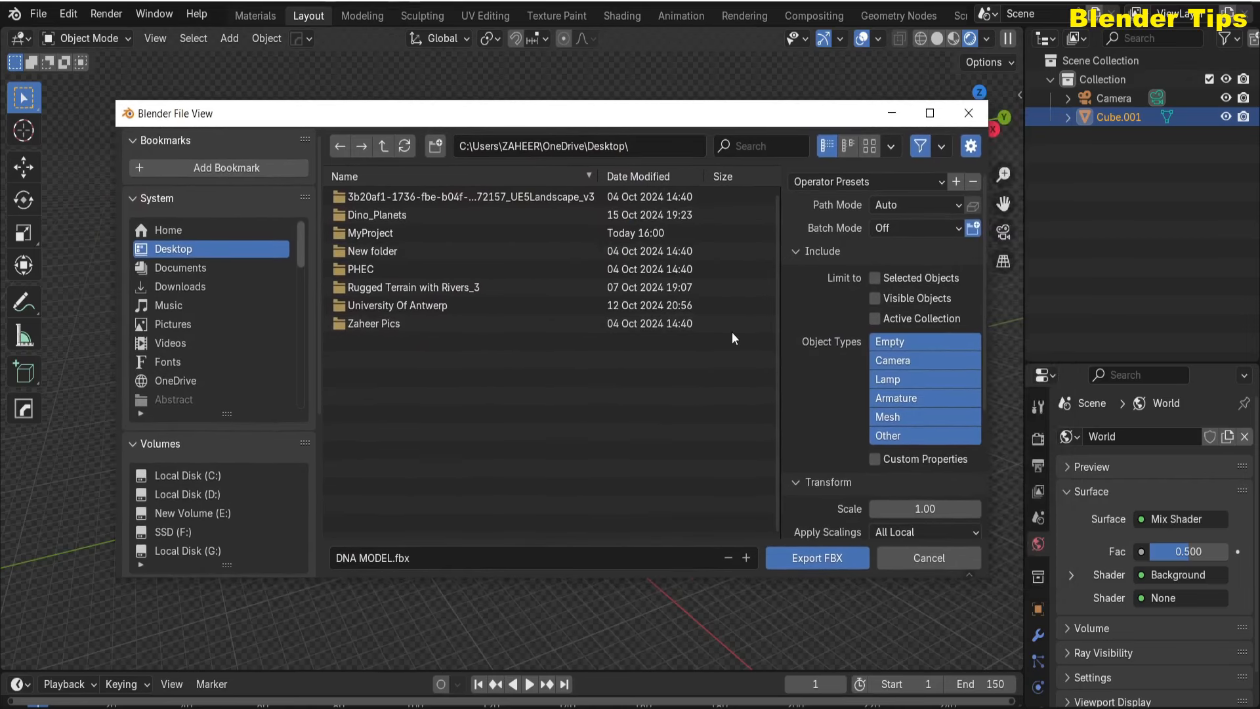
scroll(847, 336, "down", 2)
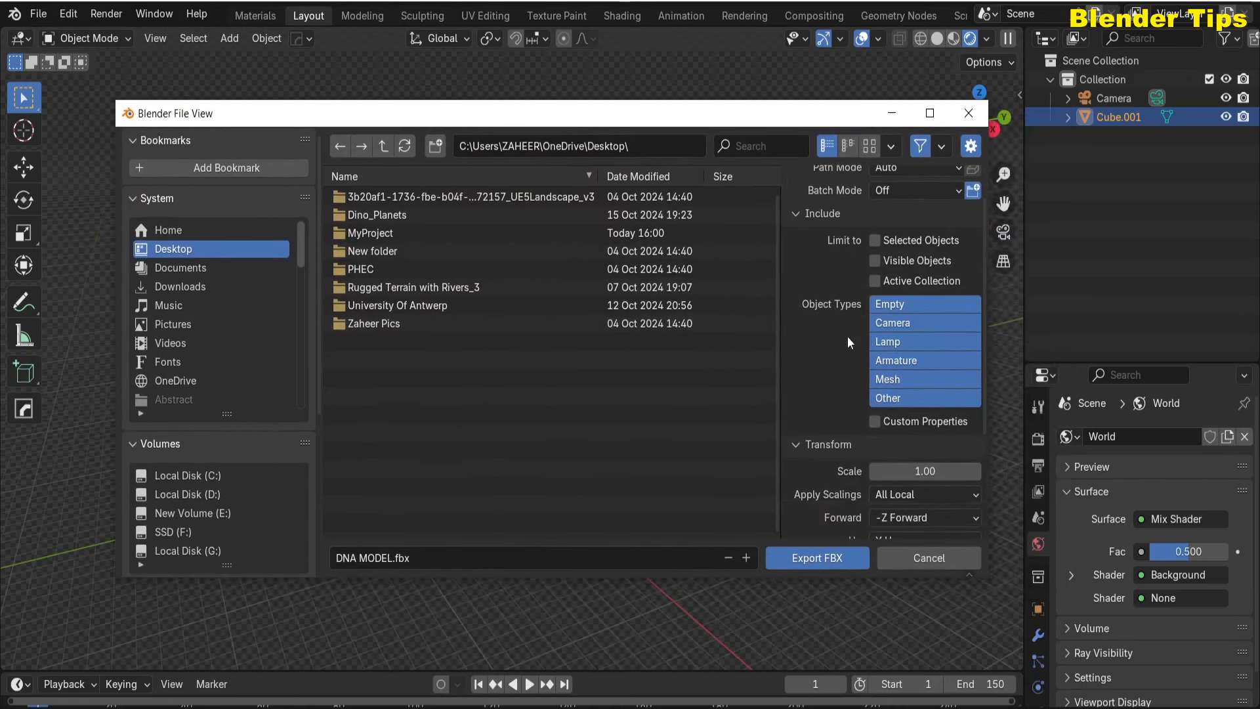
scroll(848, 337, "up", 2)
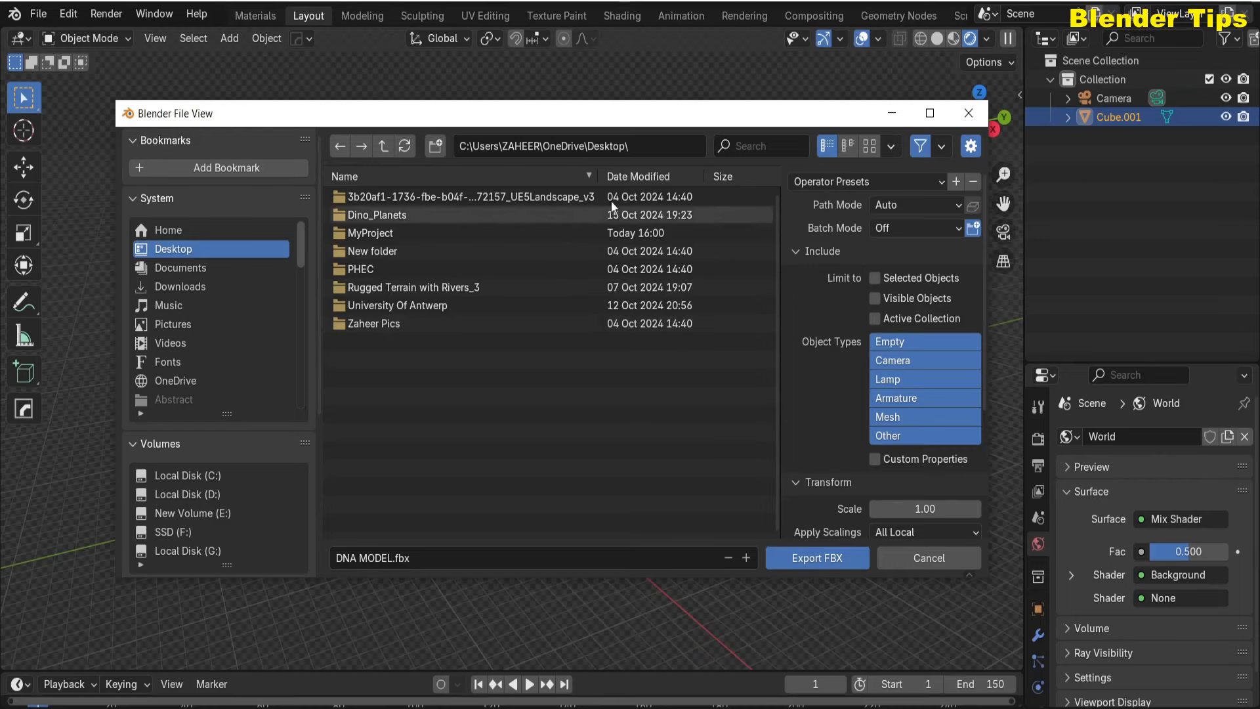
left_click_drag(602, 114, 563, 127)
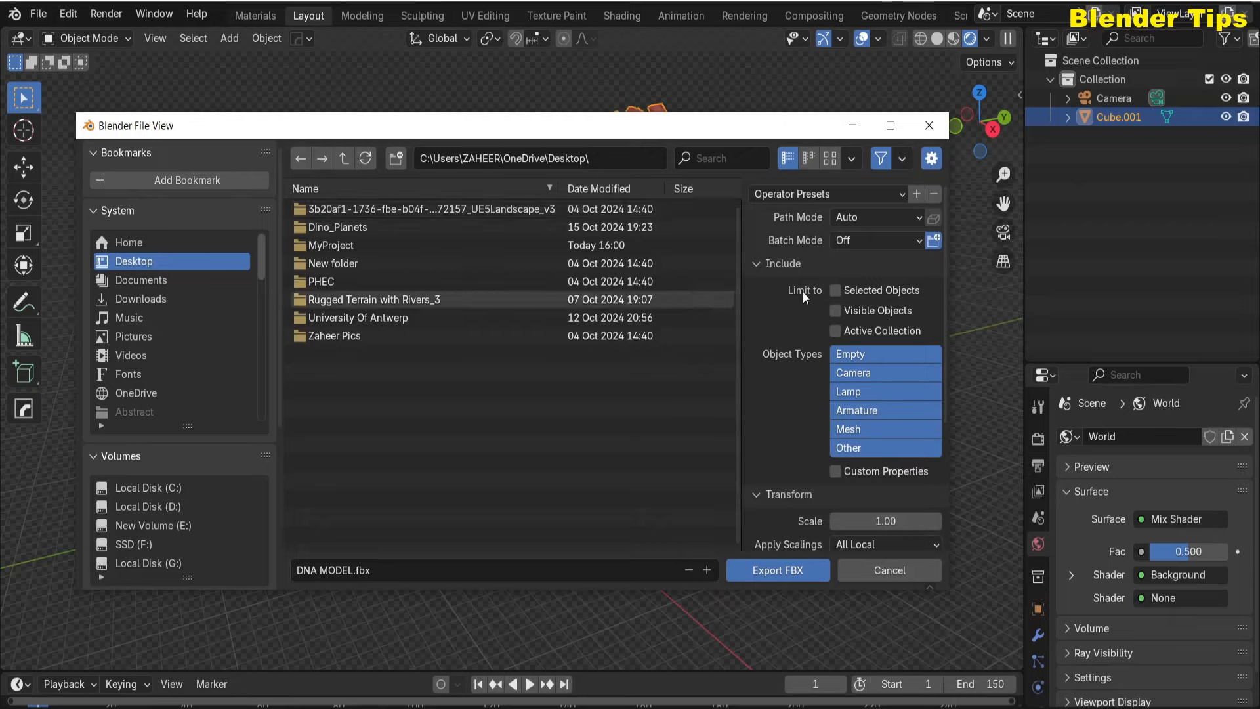
left_click(834, 291)
- Set the path mode to Copy with embedded textures and export DNA MODEL.fbx to the Desktop
left_click(866, 218)
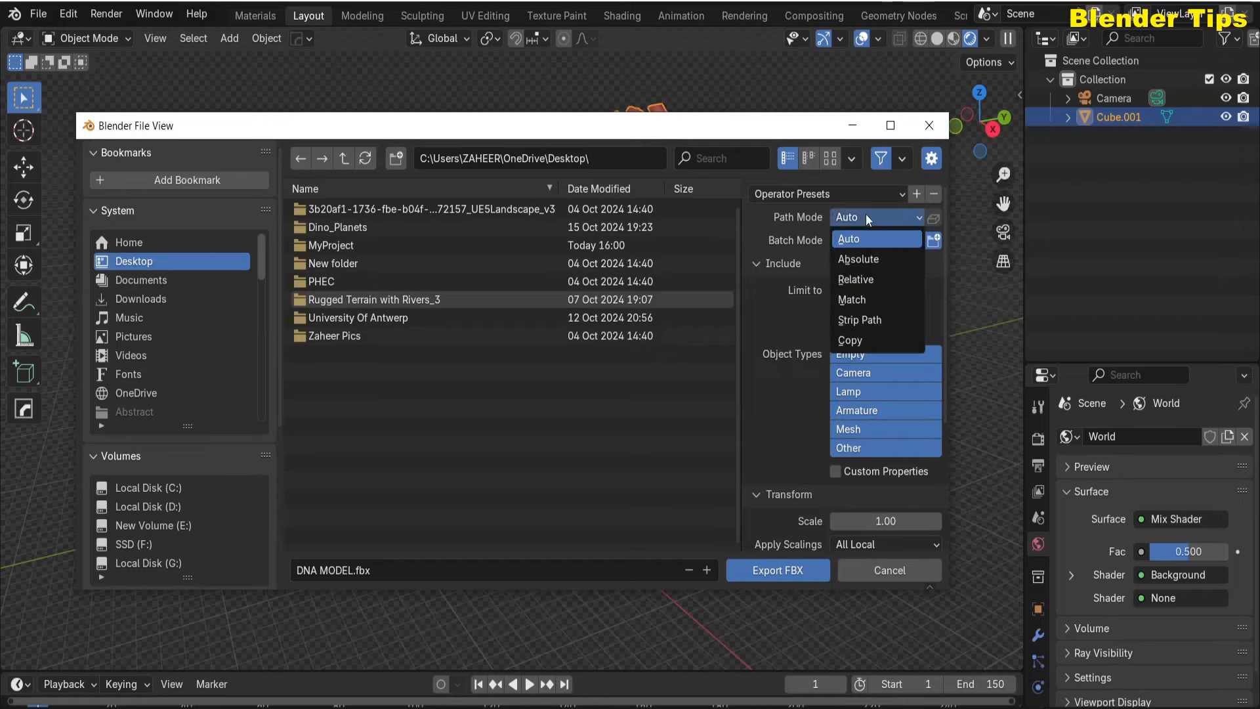
left_click(852, 340)
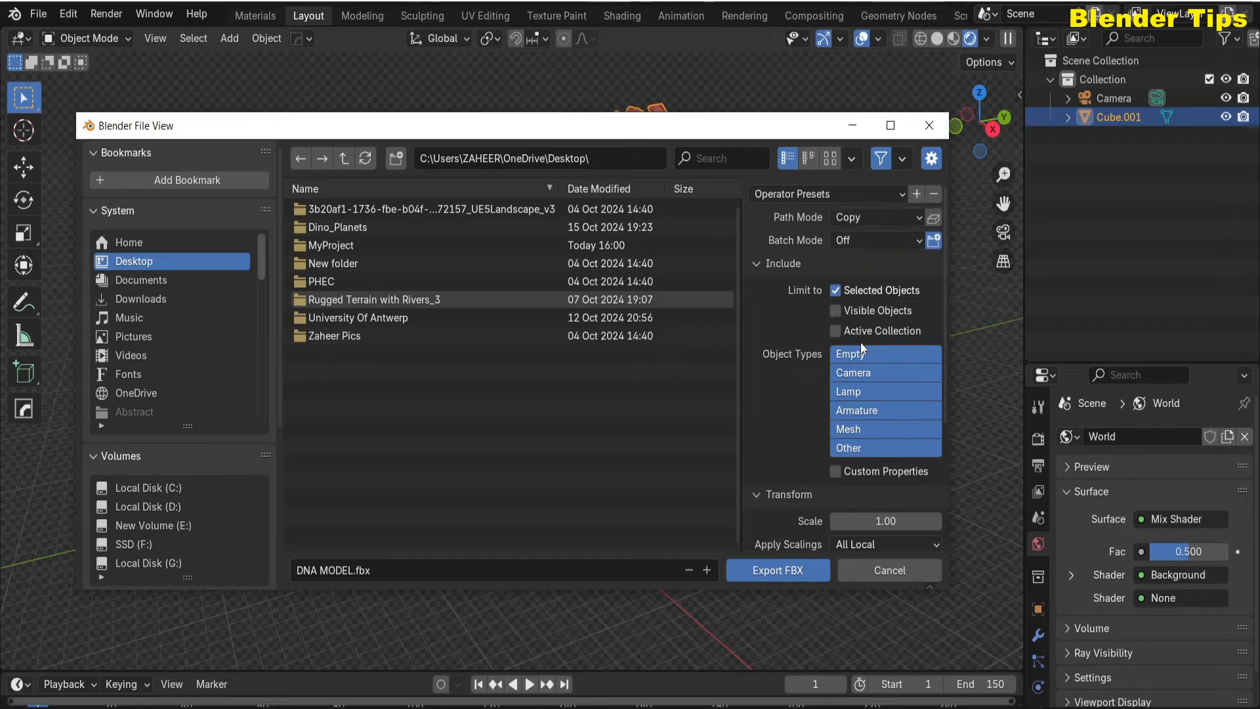
left_click(934, 219)
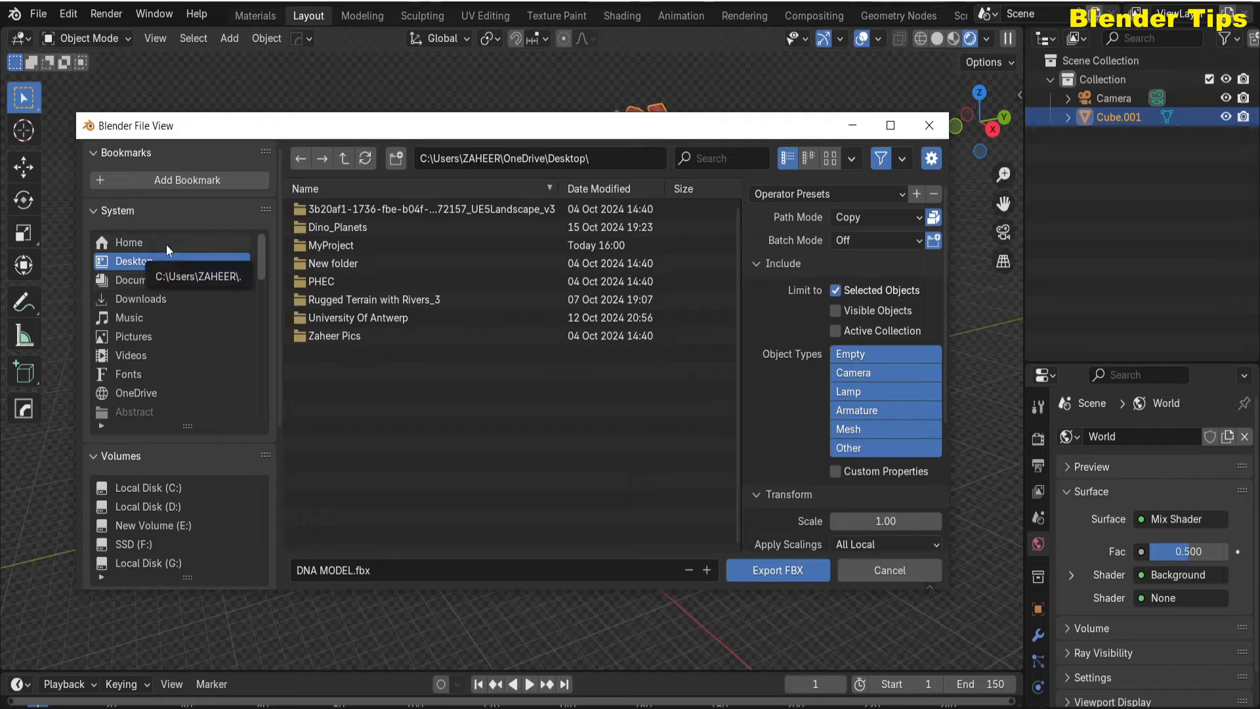
left_click(767, 570)
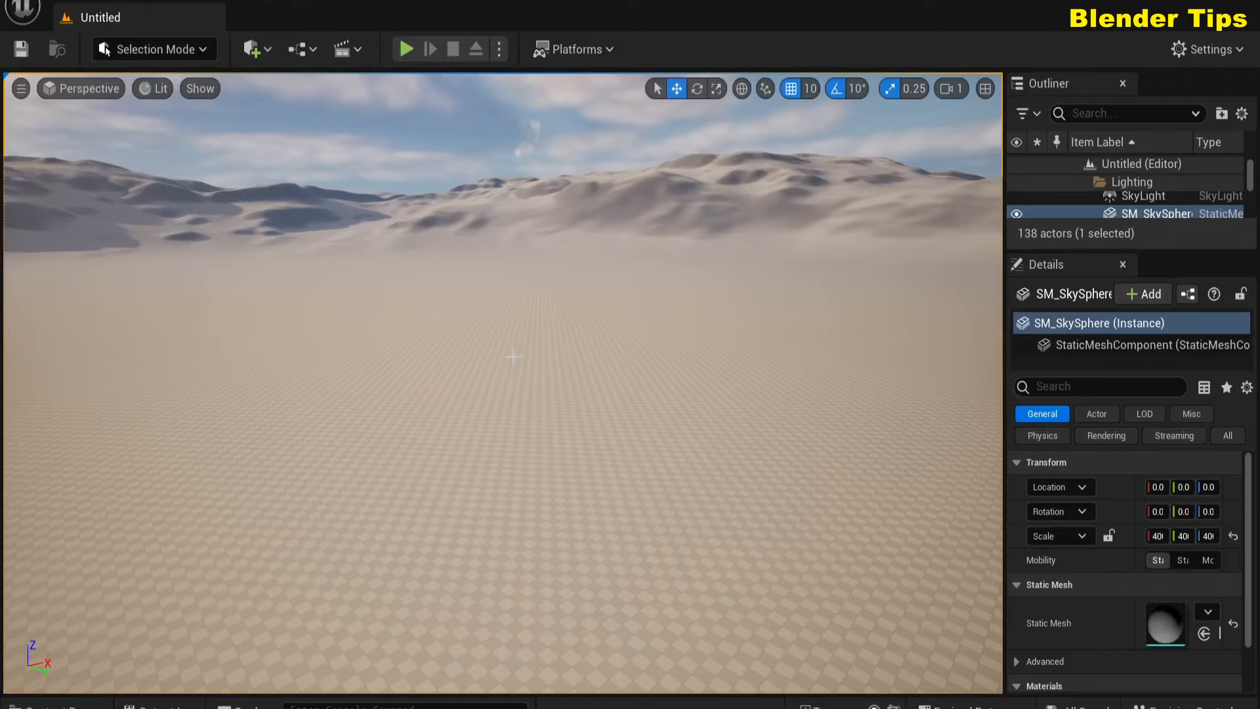
- Switch to Unreal Engine and import the DNA MODEL FBX file into the Content folder with the default import options
scroll(477, 384, "down", 5)
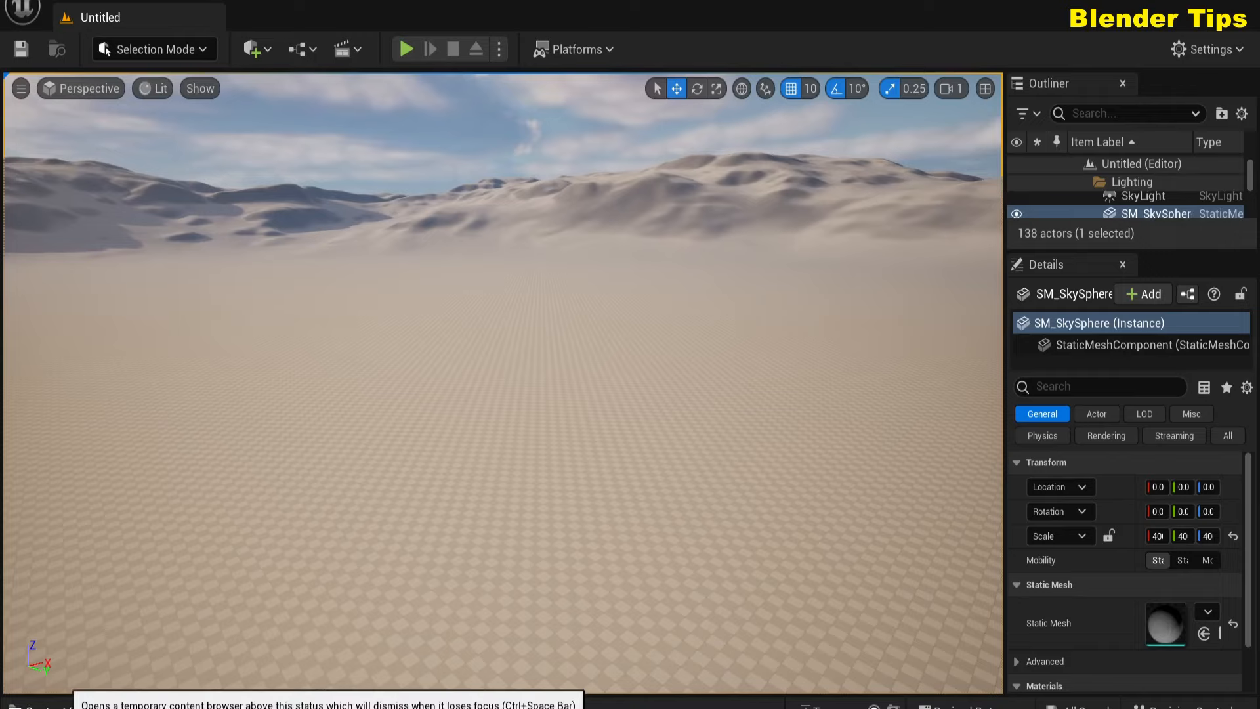
left_click(16, 706)
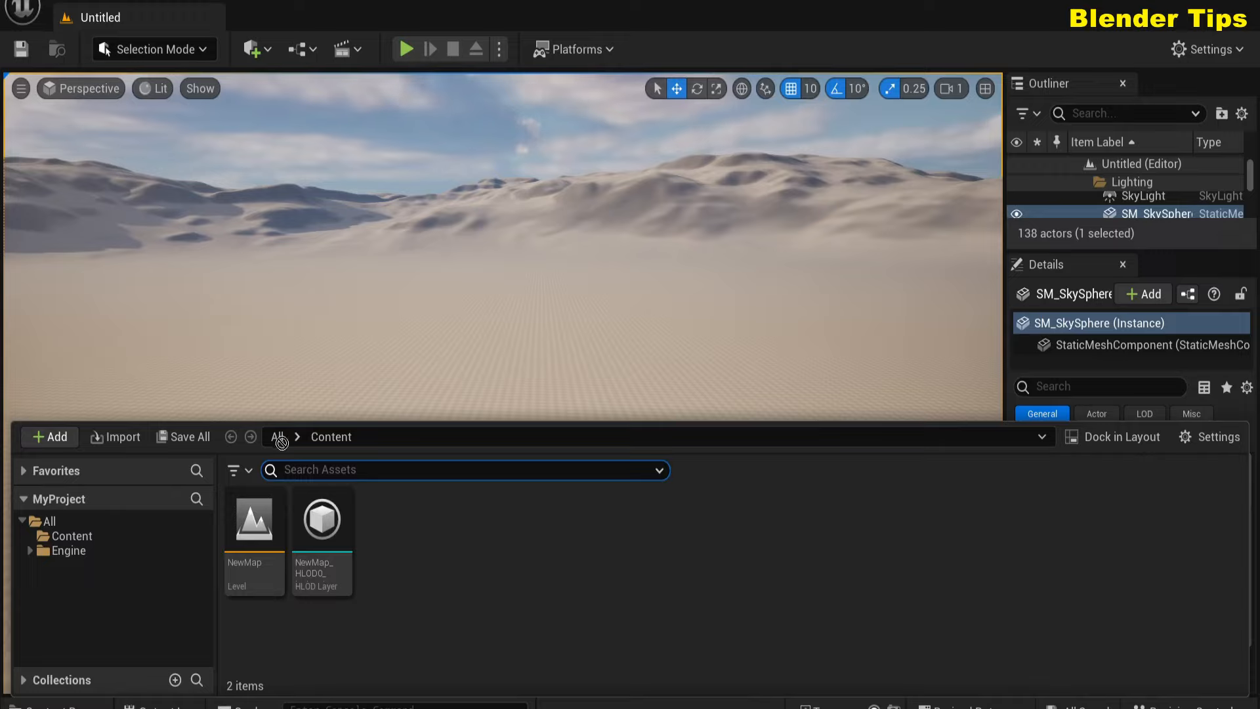
left_click_drag(509, 540, 510, 541)
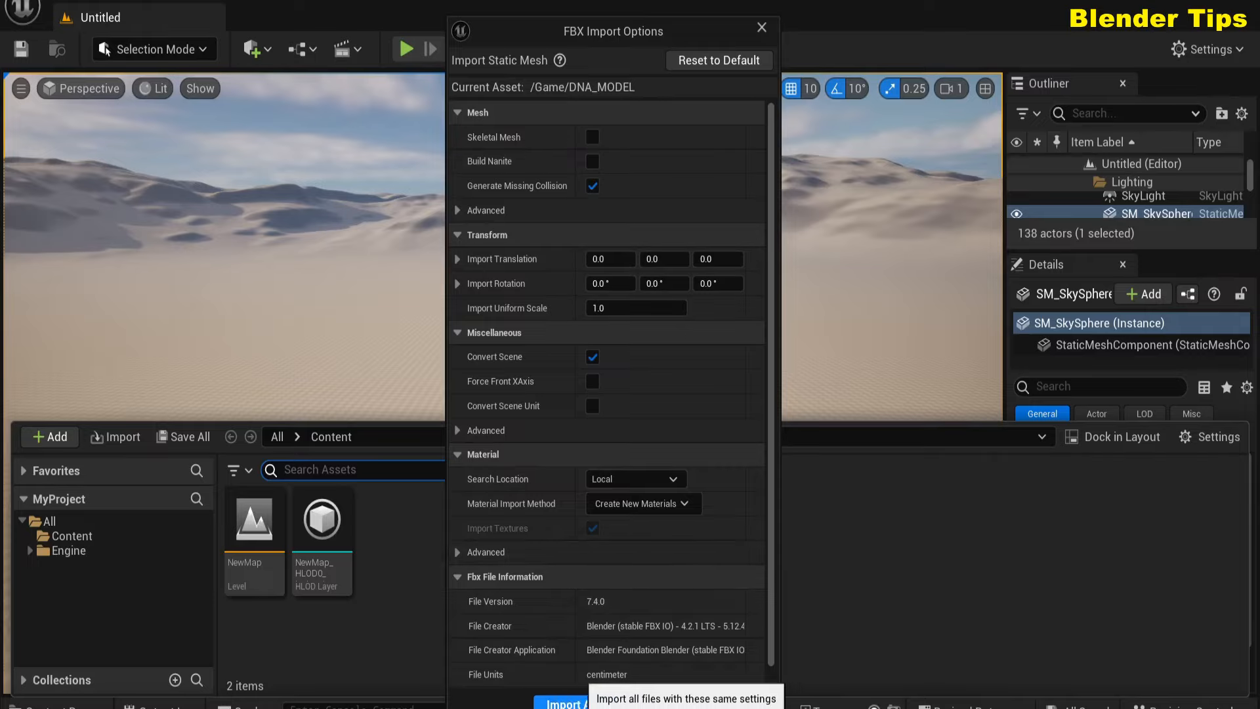
left_click(565, 701)
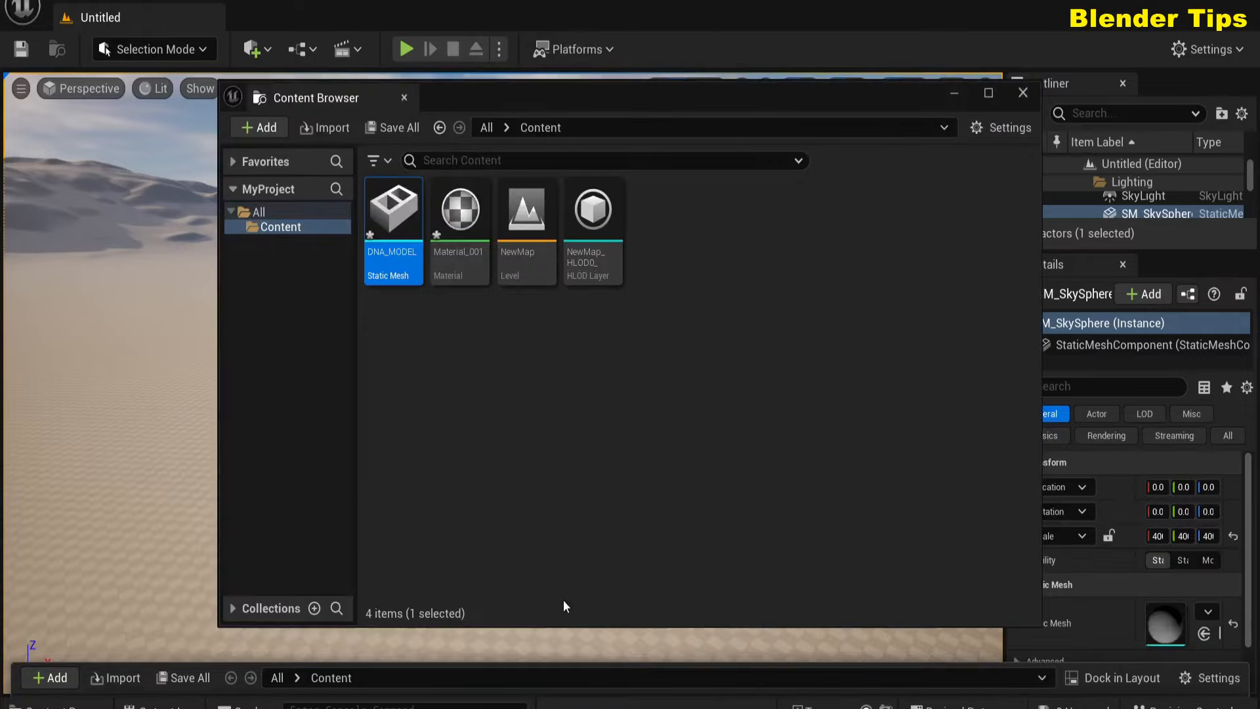
- Close the separate Content Browser window, then clear the FBX Import message log and close it
left_click(1021, 96)
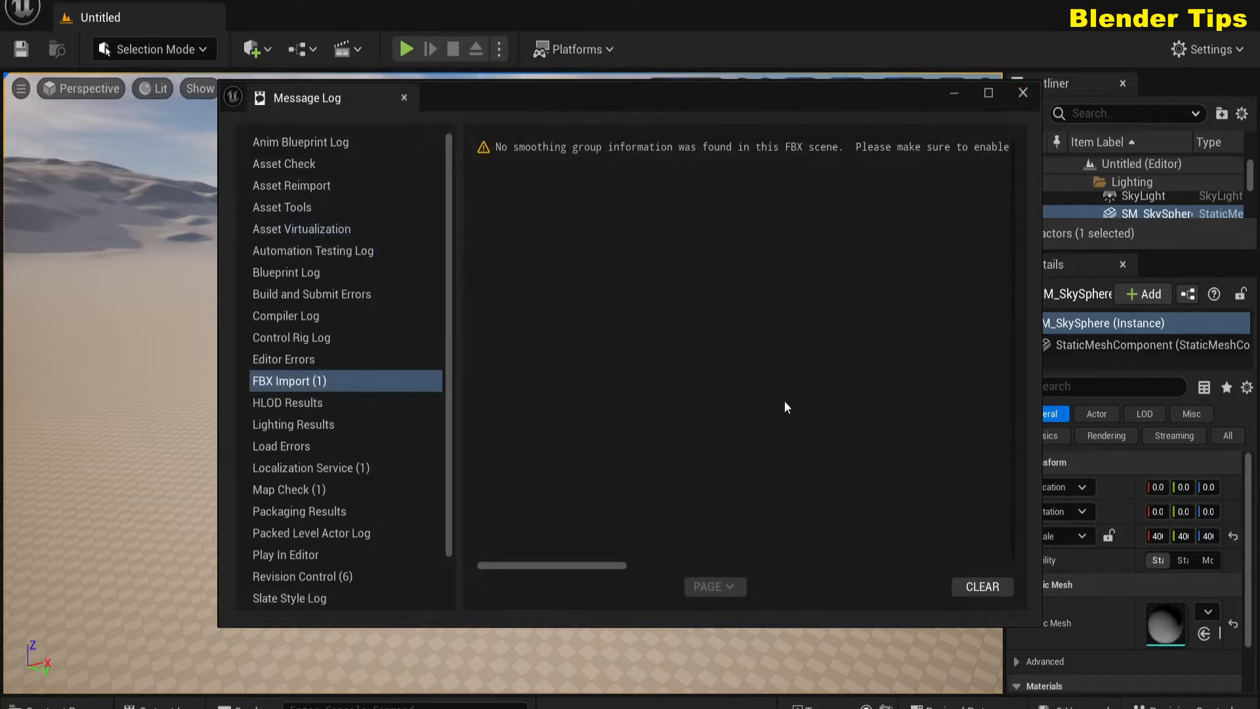
left_click(984, 589)
left_click(1023, 96)
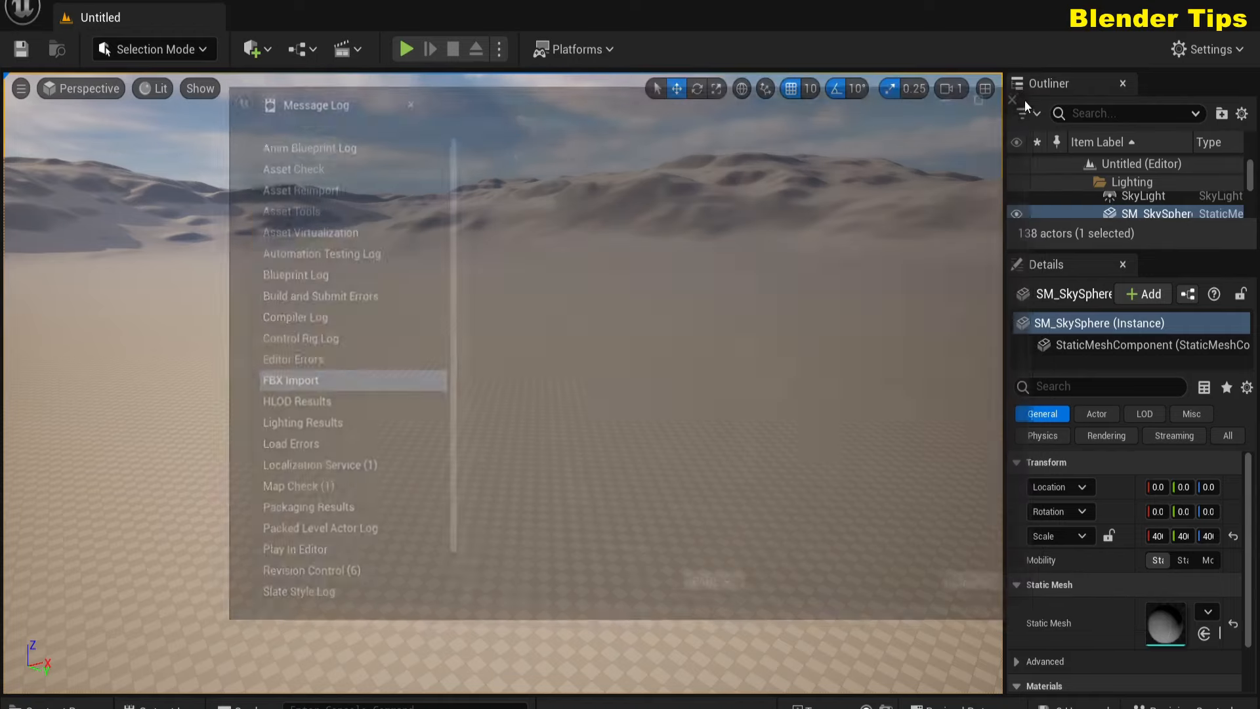
- Place the DNA_MODEL static mesh from the project content into the level on the sandy ground
left_click(55, 705)
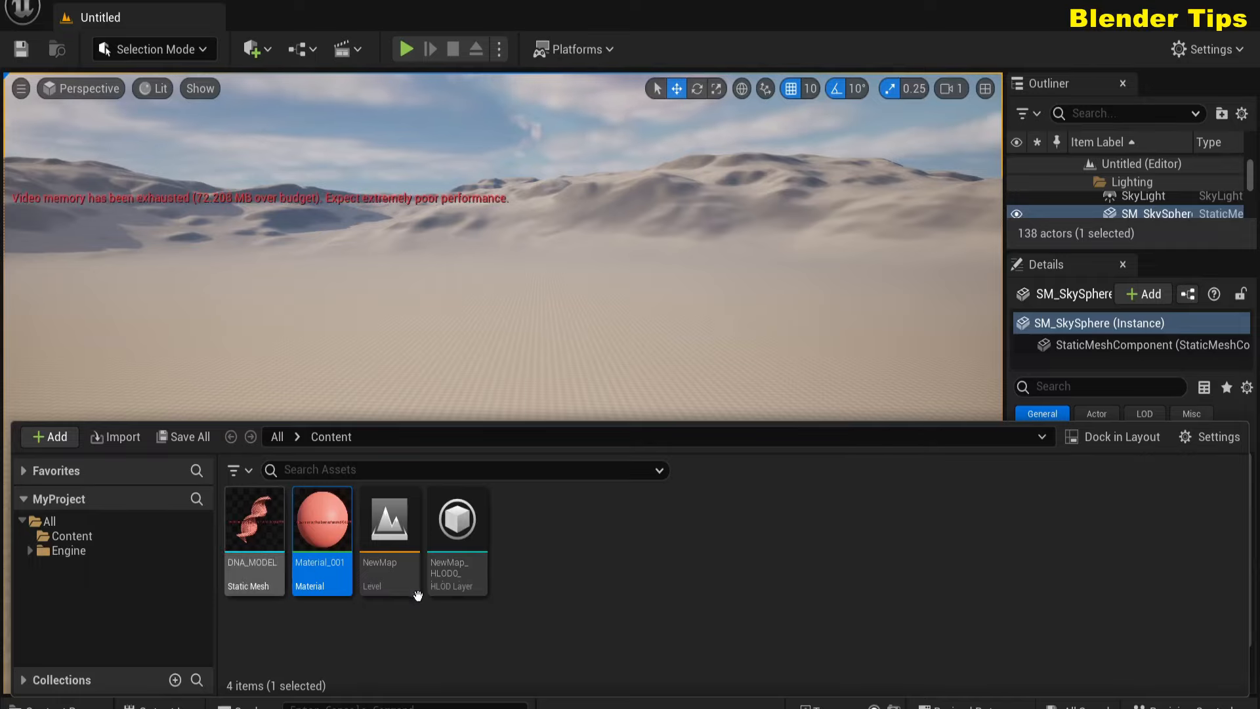
mouse_move(254, 533)
left_click_drag(255, 533, 444, 282)
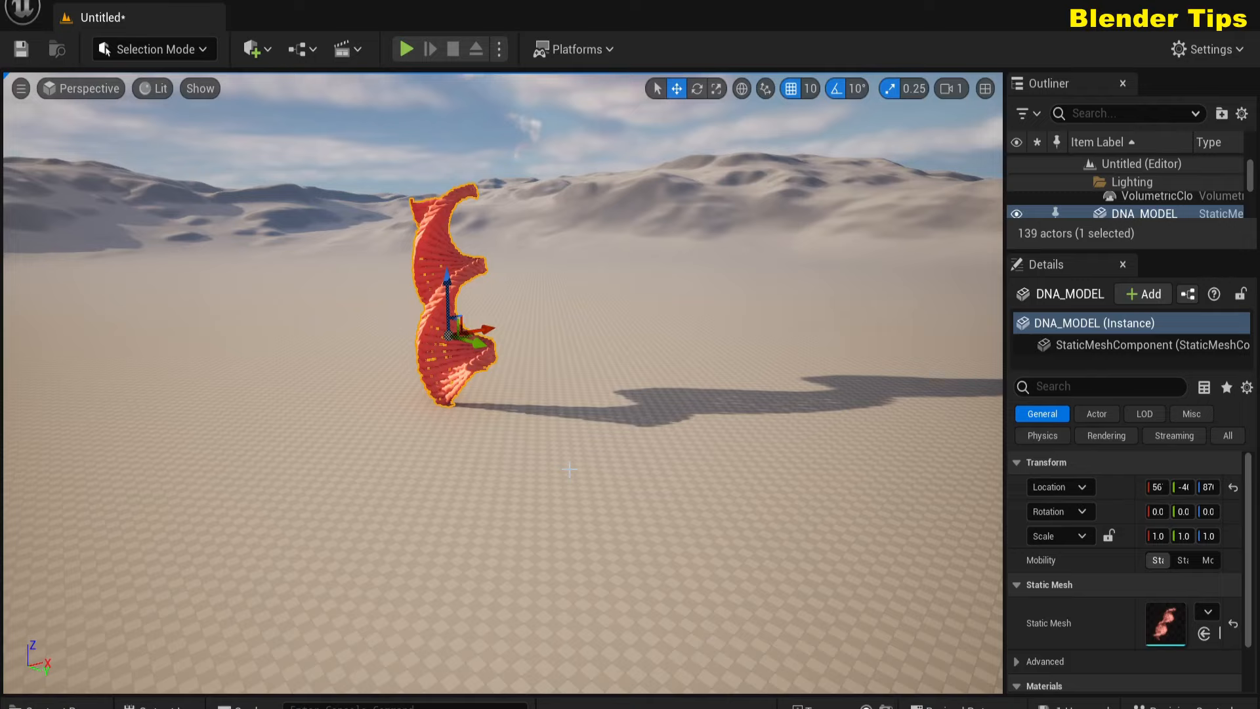